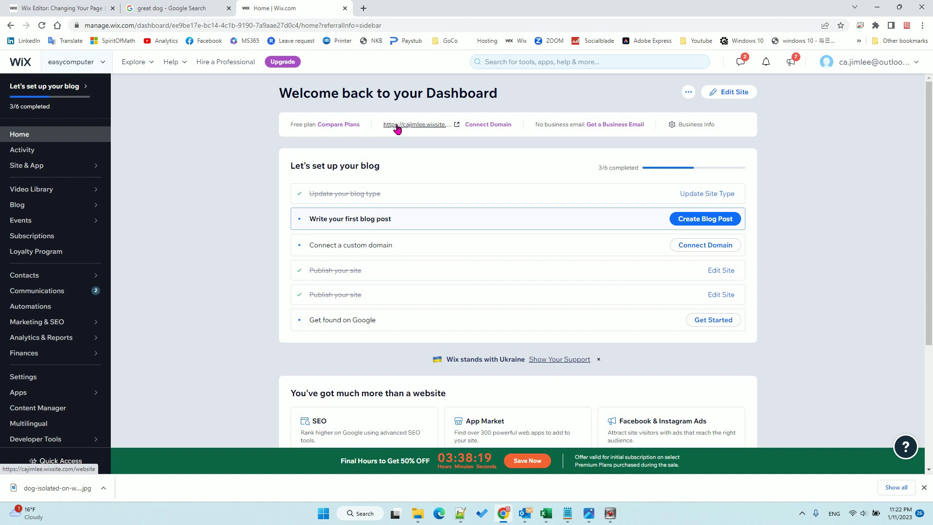
Step: Launch the easycomputer site's editor from the Dashboard's Quick Access menu
left_click(50, 465)
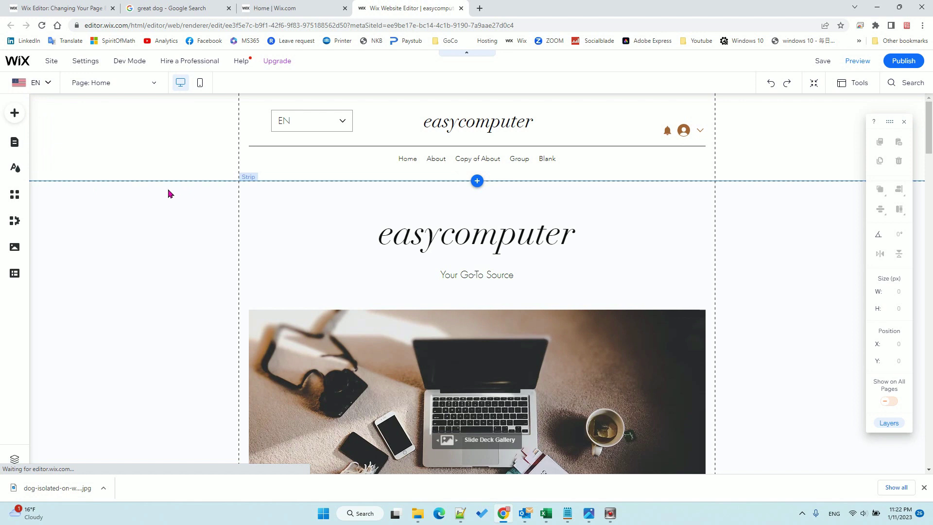
Step: Switch the editor to the Copy of About page using the Page dropdown
left_click(154, 85)
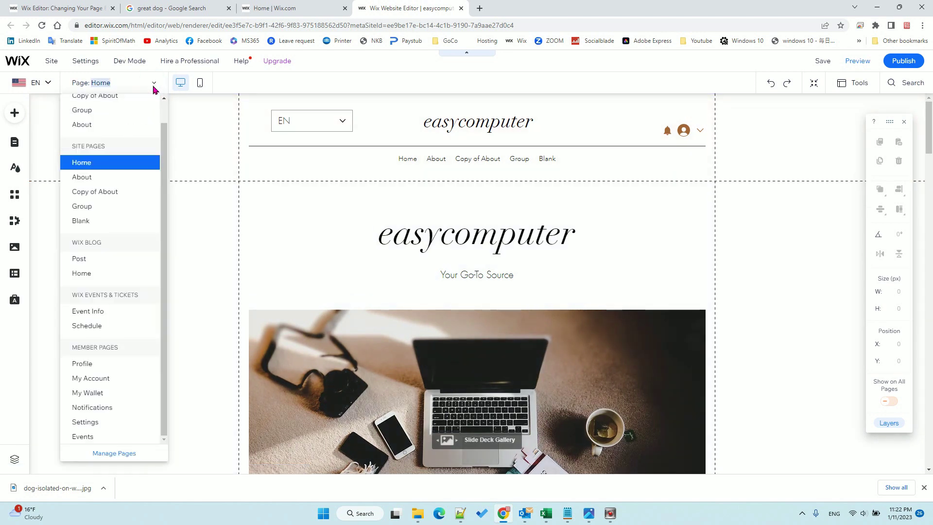
left_click(93, 196)
left_click(146, 65)
Step: Add the dog image to the page twice from the Add Image options
left_click(13, 116)
left_click(53, 162)
left_click(238, 341)
left_click(15, 115)
left_click(238, 341)
Step: Resize both dog images to about 316 by 316 and line them up side by side
left_click_drag(631, 197, 470, 304)
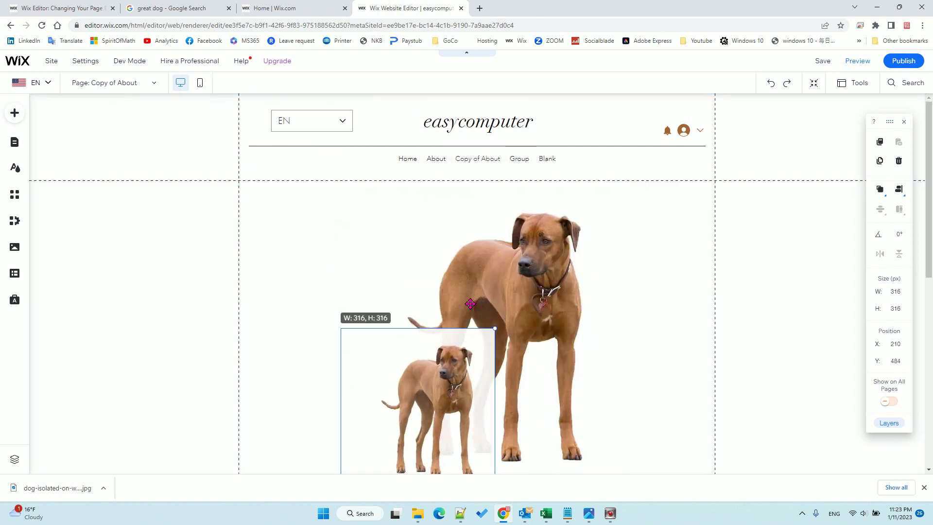
left_click(555, 262)
left_click_drag(632, 191, 483, 344)
left_click_drag(413, 371, 584, 290)
left_click(425, 393)
left_click_drag(424, 393, 380, 297)
left_click(618, 323)
left_click_drag(589, 328, 568, 298)
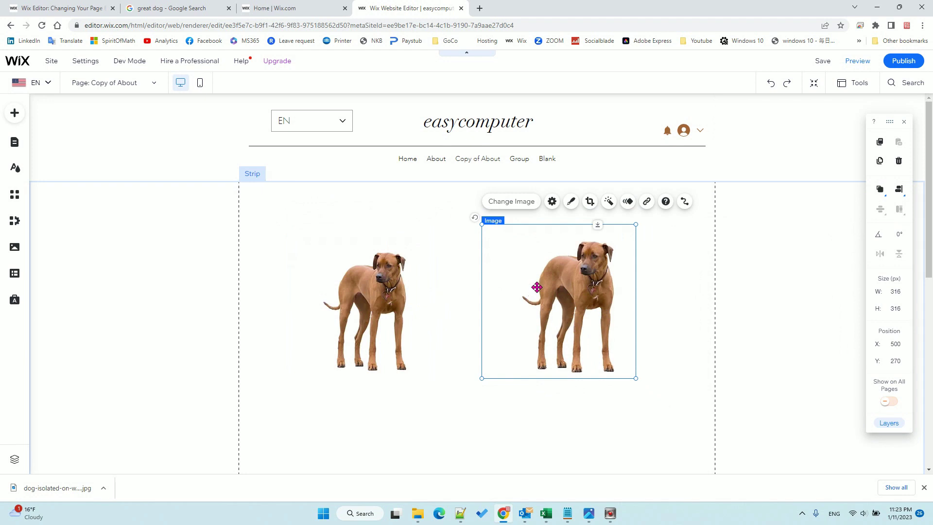
Step: Apply the black-bordered Themed frame to the right-hand dog image
left_click(553, 202)
left_click(458, 120)
left_click(570, 205)
scroll(417, 285, "down", 1)
scroll(417, 286, "down", 2)
scroll(446, 290, "up", 3)
left_click(437, 273)
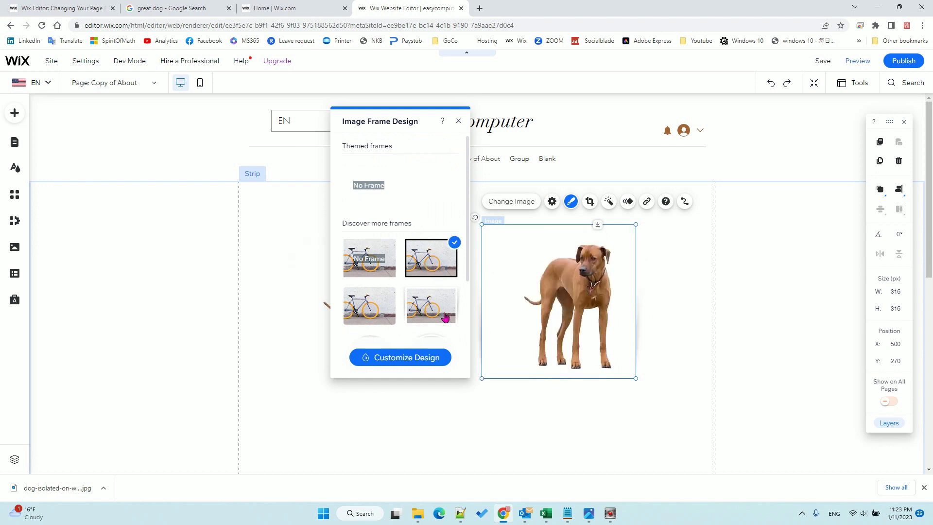
scroll(446, 303, "down", 2)
scroll(446, 307, "down", 2)
scroll(446, 313, "down", 2)
Step: Choose the shadow frame style and widen the right dog's border from 2 to 9
left_click(397, 362)
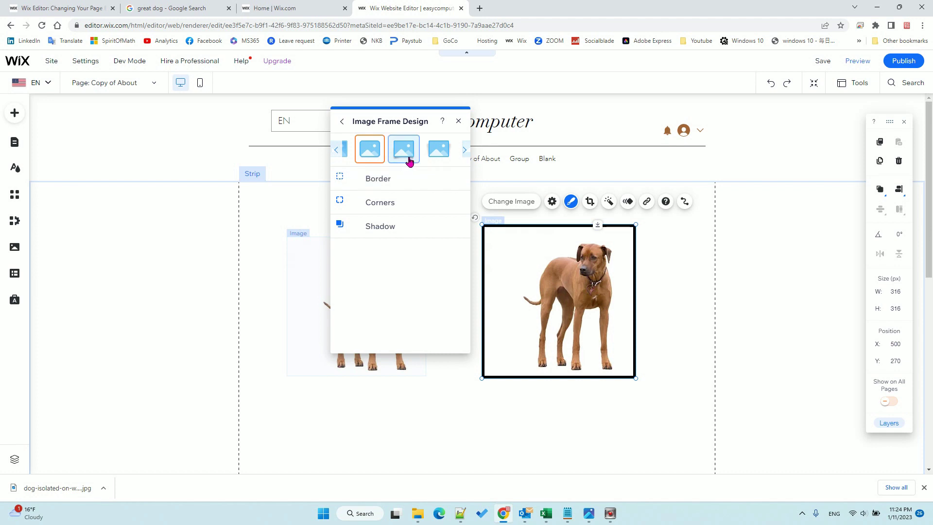
left_click(435, 156)
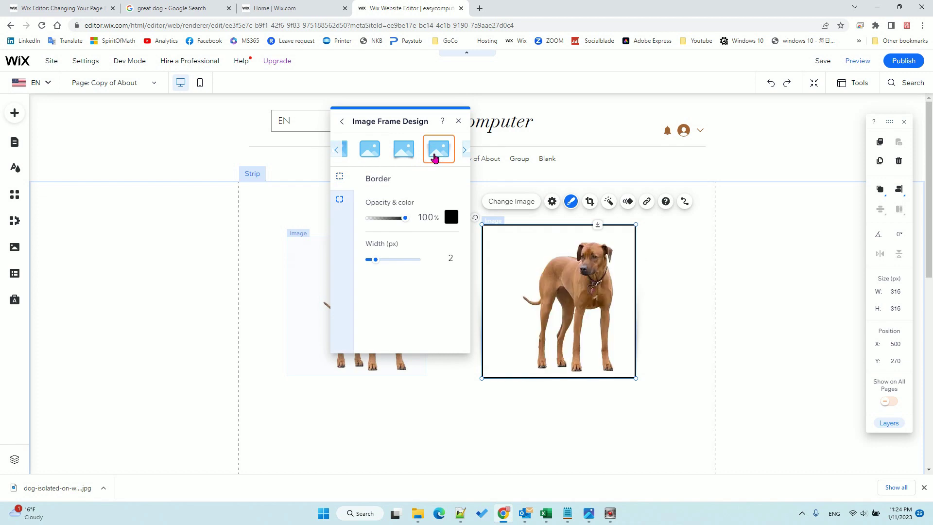
left_click(409, 159)
mouse_move(378, 267)
left_mouse_down()
mouse_move(400, 265)
mouse_move(378, 267)
left_mouse_up()
Step: Close the Image Frame Design panel and deselect the framed dog image
left_click(458, 121)
left_click(781, 323)
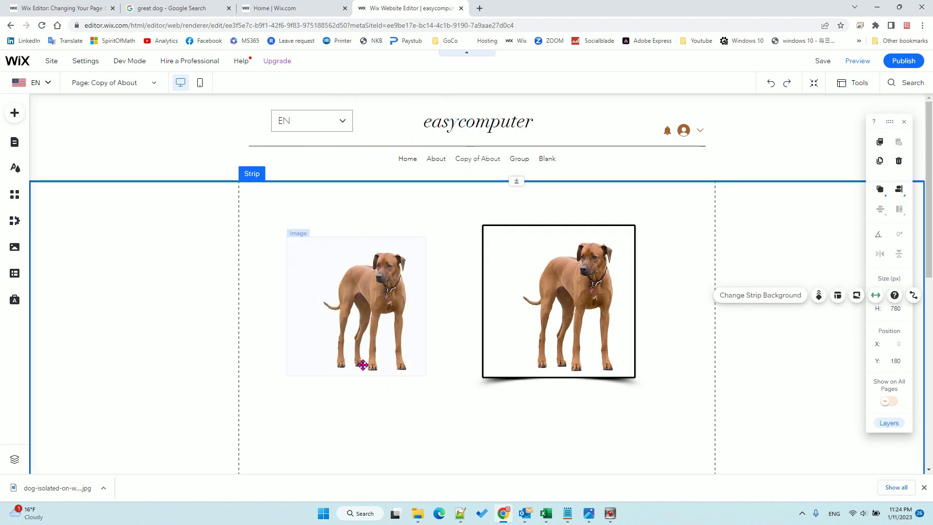